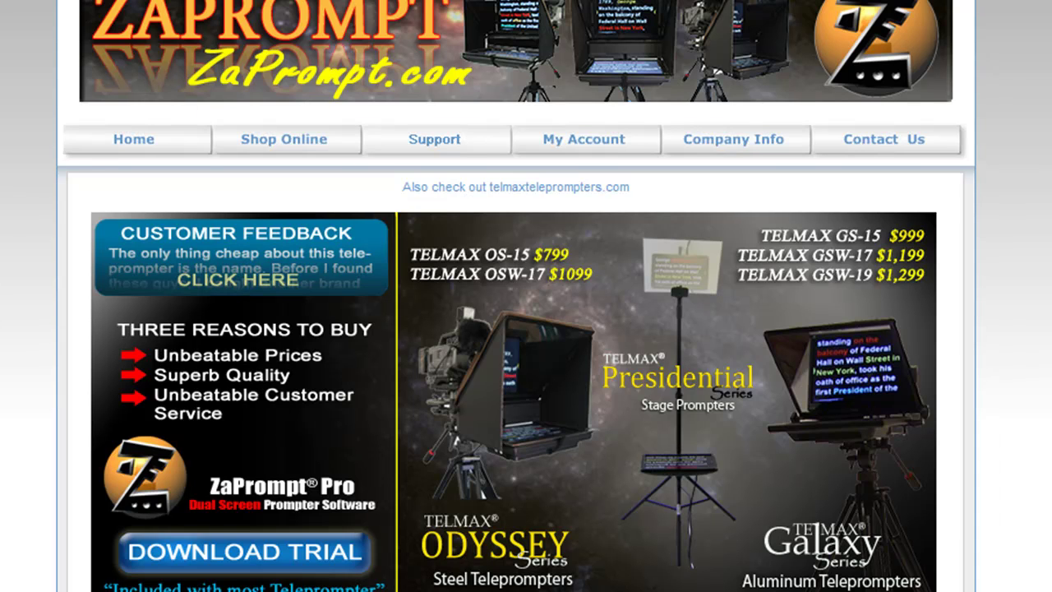
- Check the serial number on the account page, then go to the ZaPrompt Pro 1.9 trial download page
{"action": "left_click", "coordinate": [563, 137]}
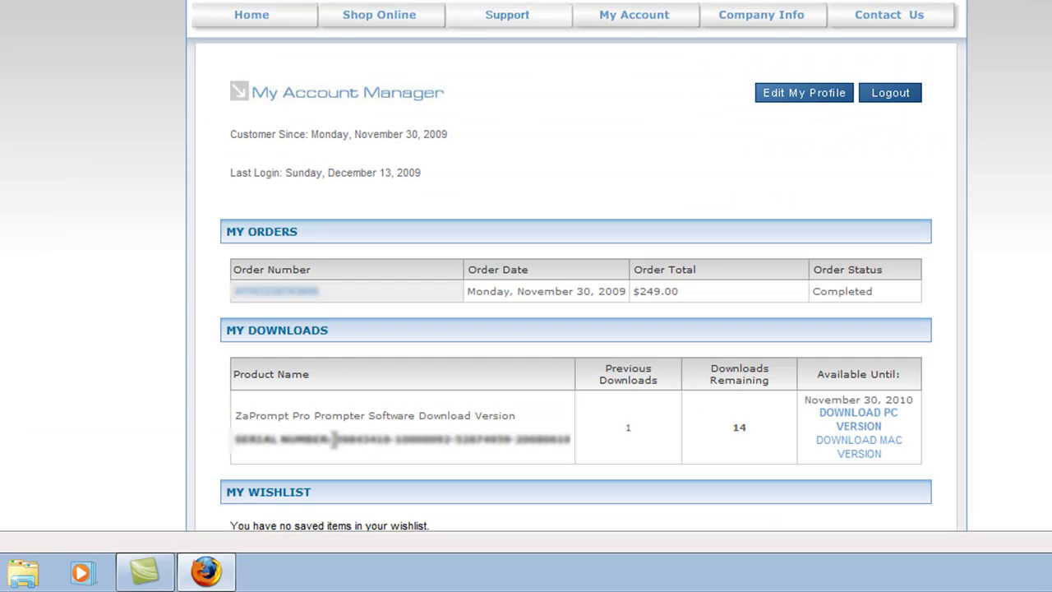
{"action": "left_click_drag", "start_coordinate": [360, 490], "coordinate": [367, 489]}
{"action": "left_click_drag", "start_coordinate": [347, 439], "coordinate": [575, 446]}
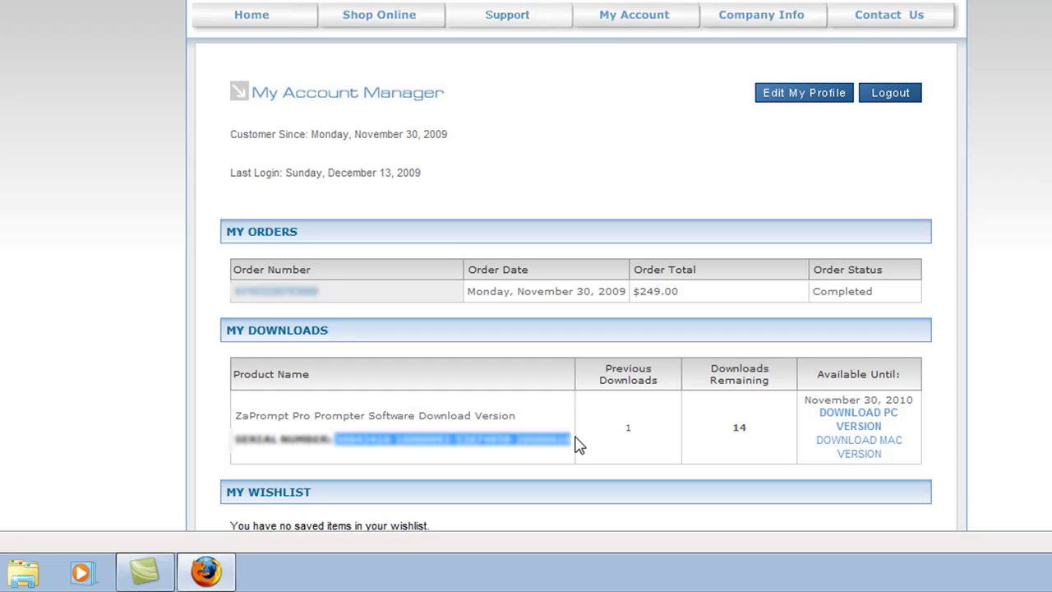
{"action": "left_click", "coordinate": [588, 433]}
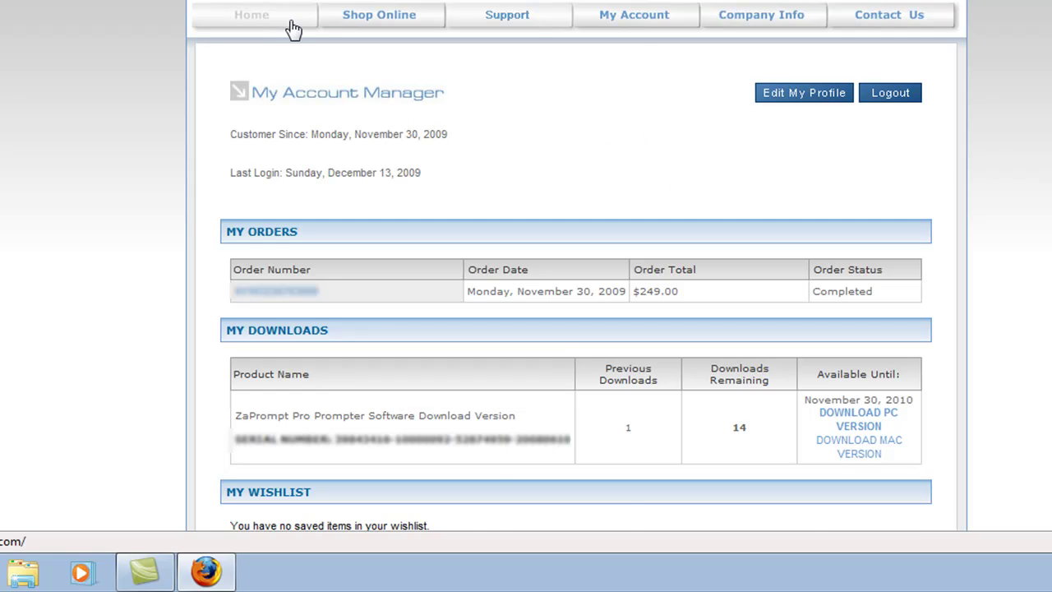
{"action": "left_click", "coordinate": [254, 18]}
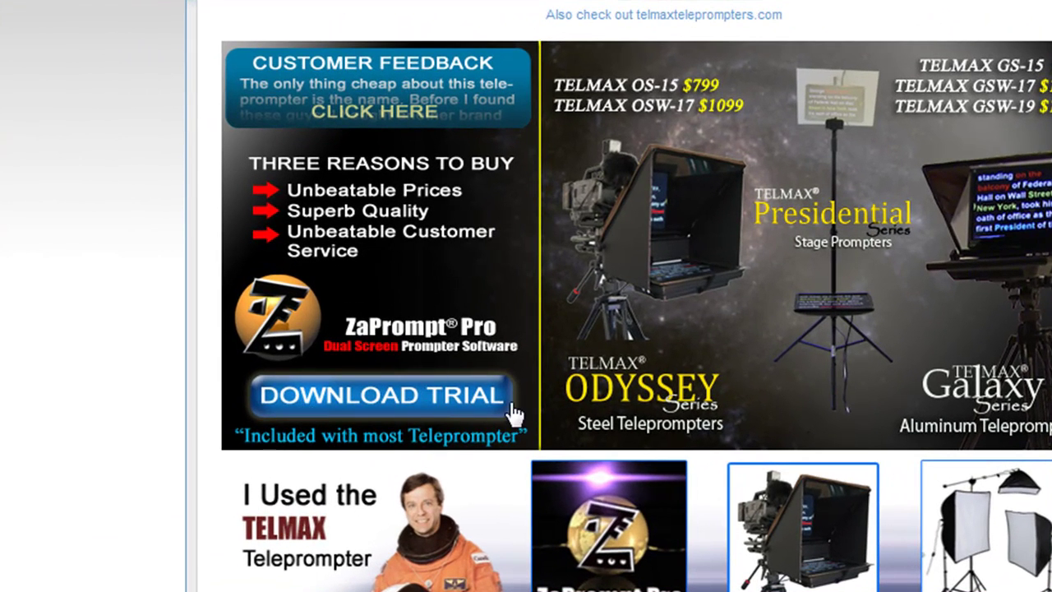
{"action": "left_click", "coordinate": [485, 417]}
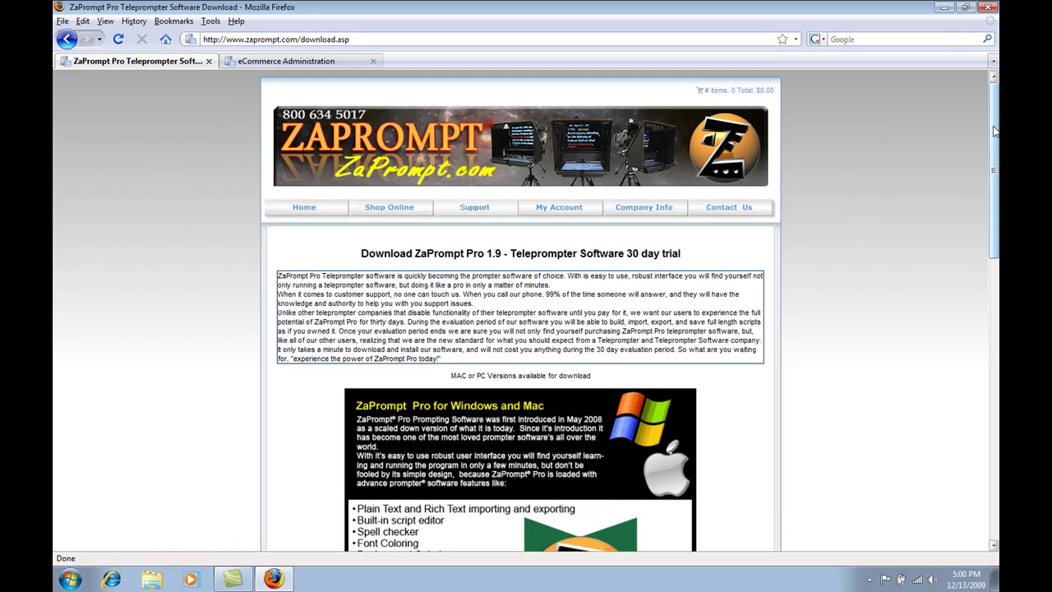
- Enter the user's e-mail address in the trial form and choose PC Trial as the version
{"action": "left_click_drag", "start_coordinate": [994, 130], "coordinate": [995, 374]}
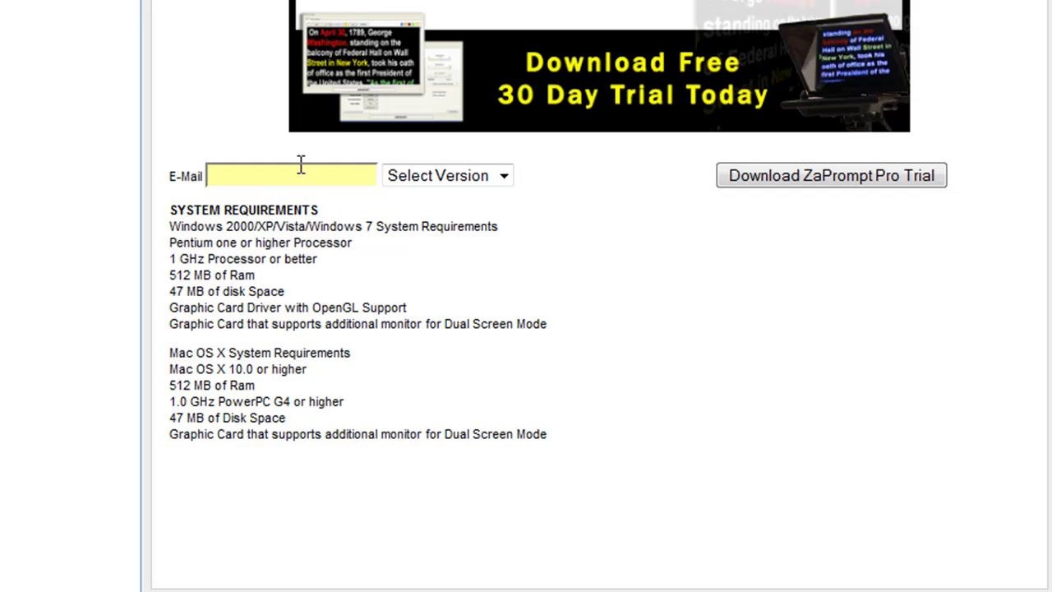
{"action": "left_click", "coordinate": [298, 174]}
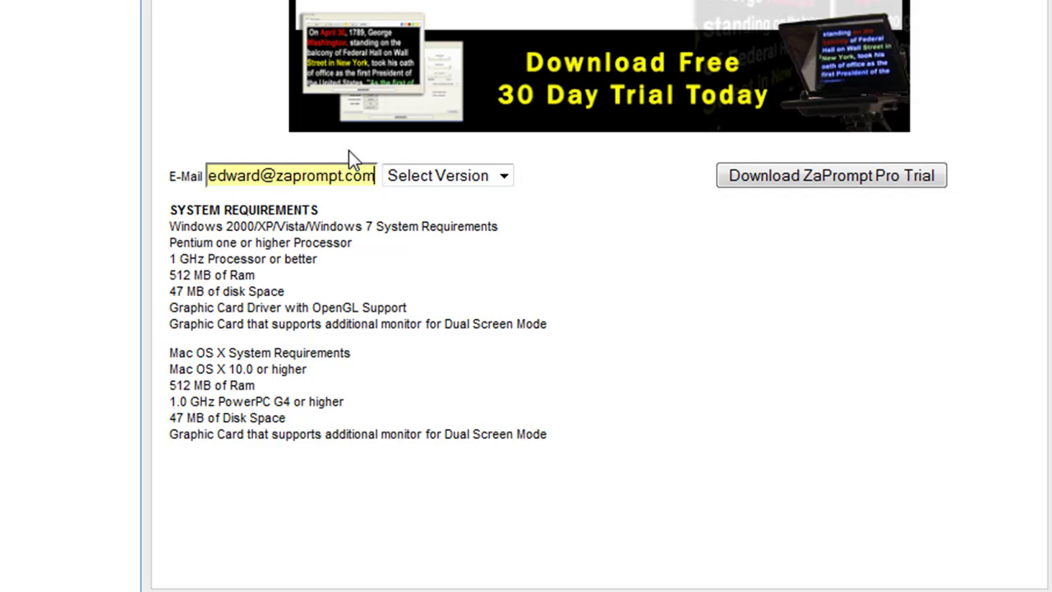
{"action": "left_click", "coordinate": [477, 175]}
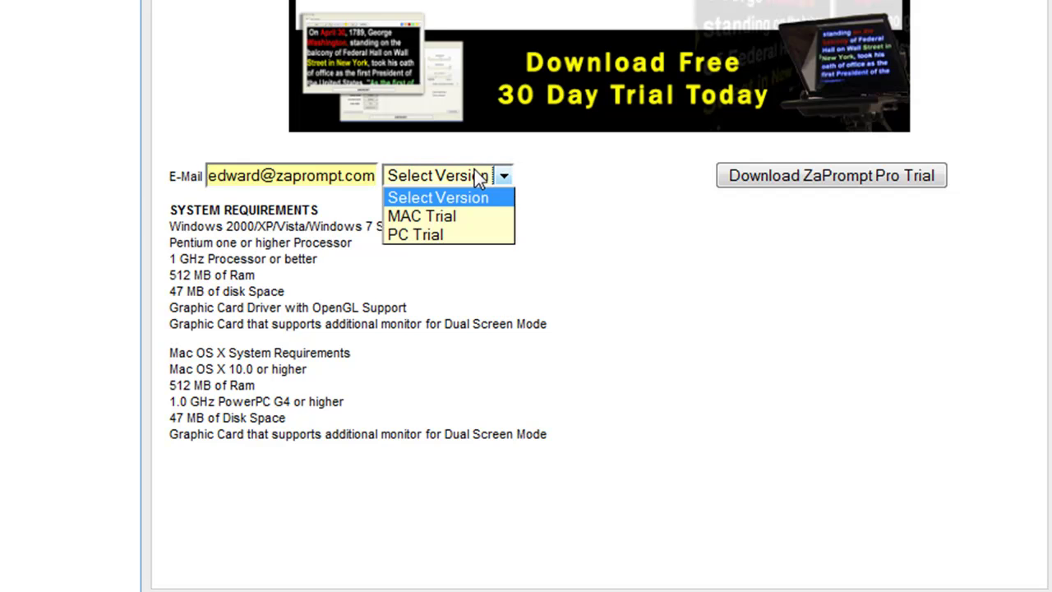
{"action": "left_click", "coordinate": [451, 235]}
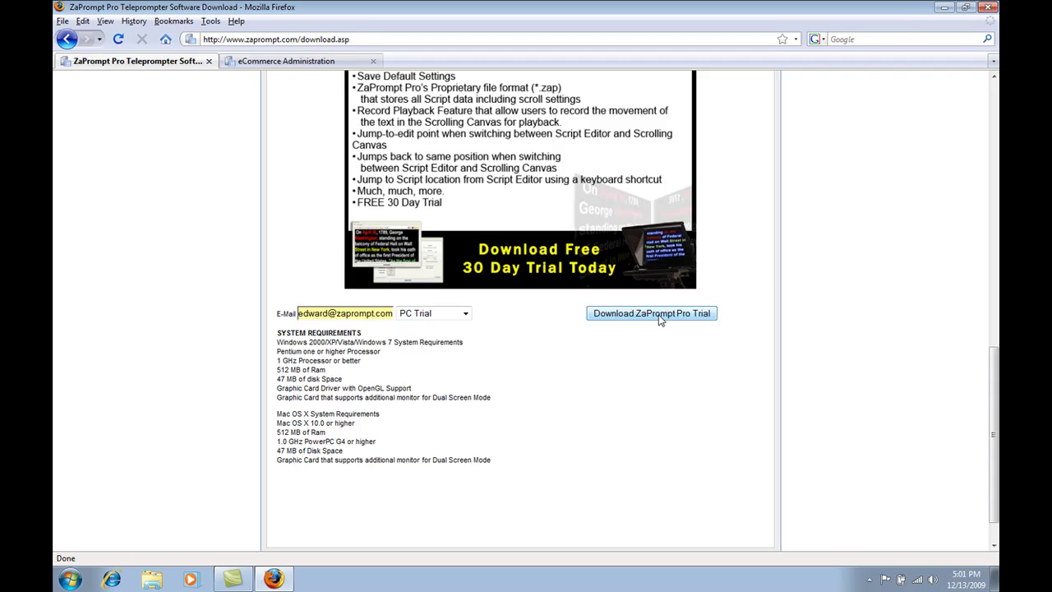
- Submit the trial request and save the PC download ZaPromptWin.zip to disk
{"action": "left_click", "coordinate": [647, 319]}
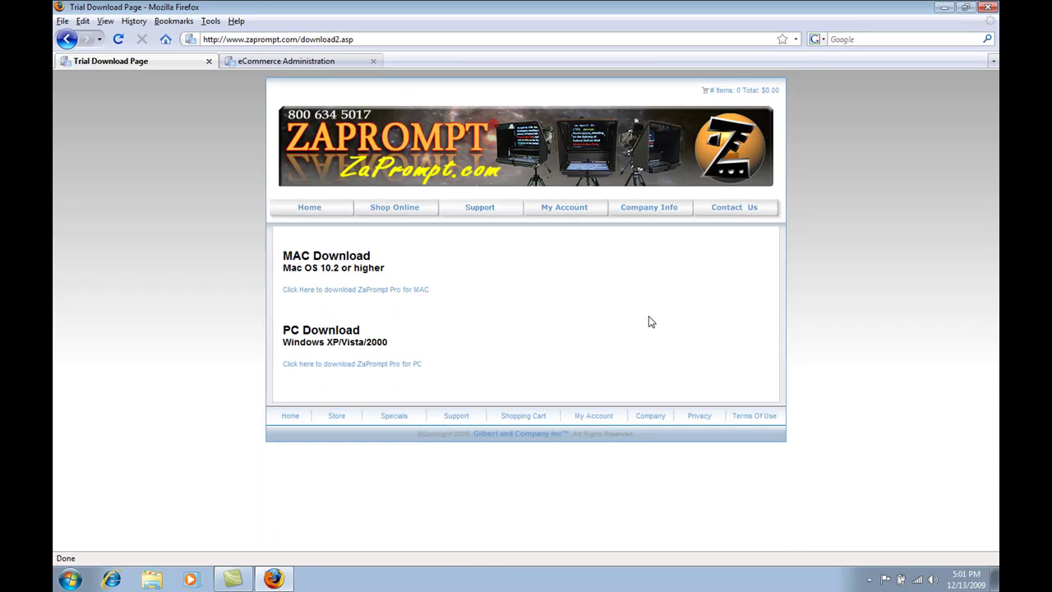
{"action": "left_click", "coordinate": [364, 366]}
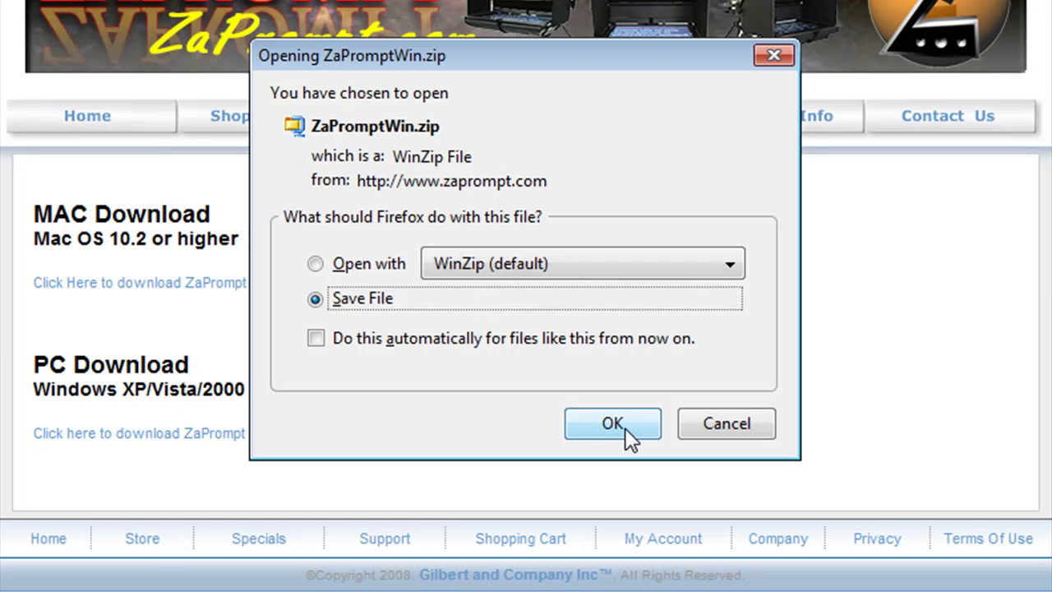
{"action": "left_click", "coordinate": [612, 424]}
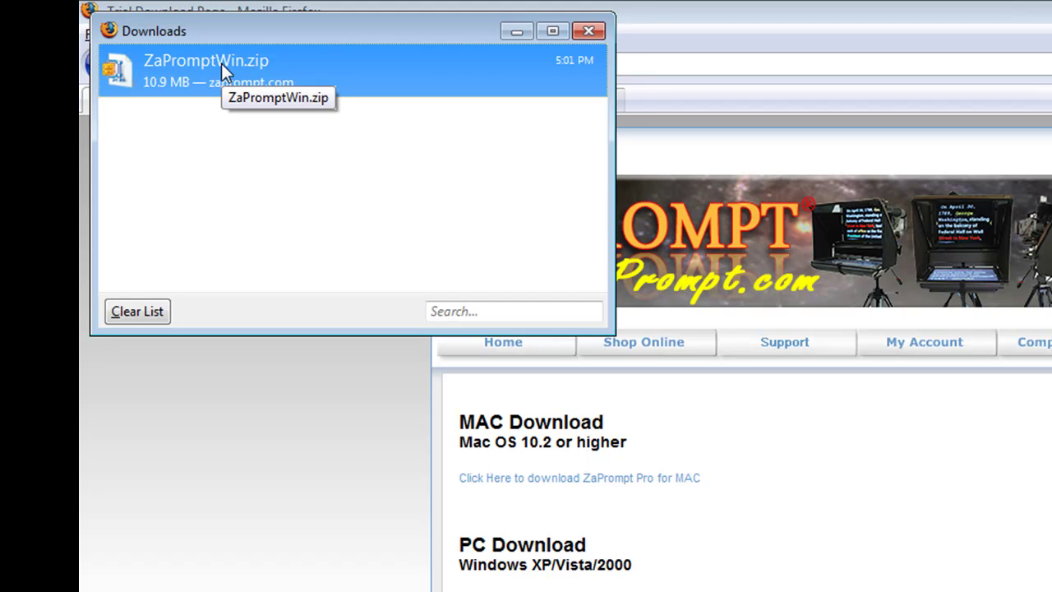
- Open ZaPromptWin.zip in WinZip and select Setup.exe for extraction to the Desktop
{"action": "double_click", "coordinate": [221, 64]}
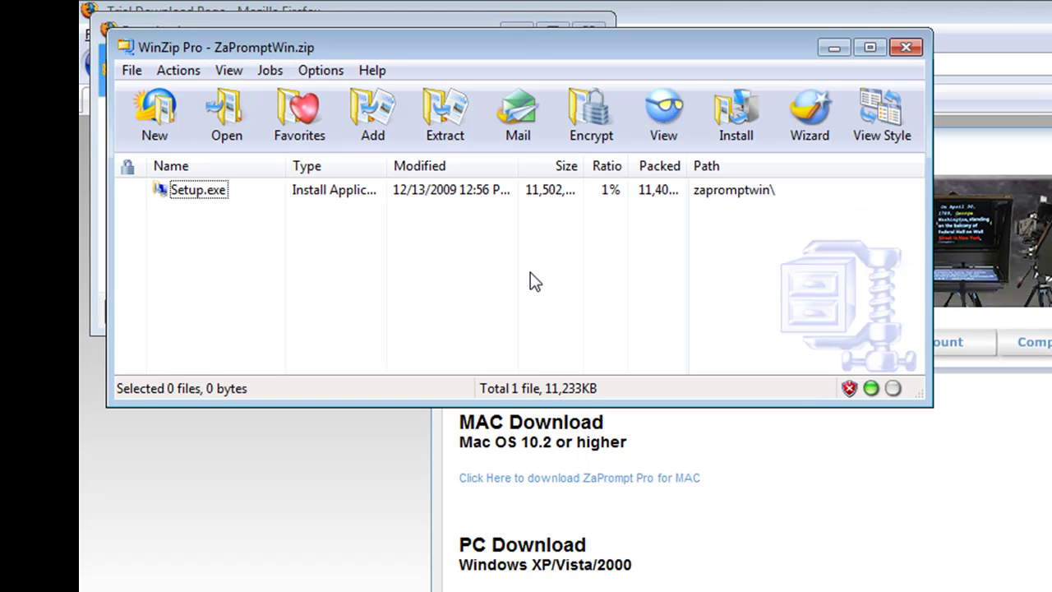
{"action": "left_click", "coordinate": [200, 192]}
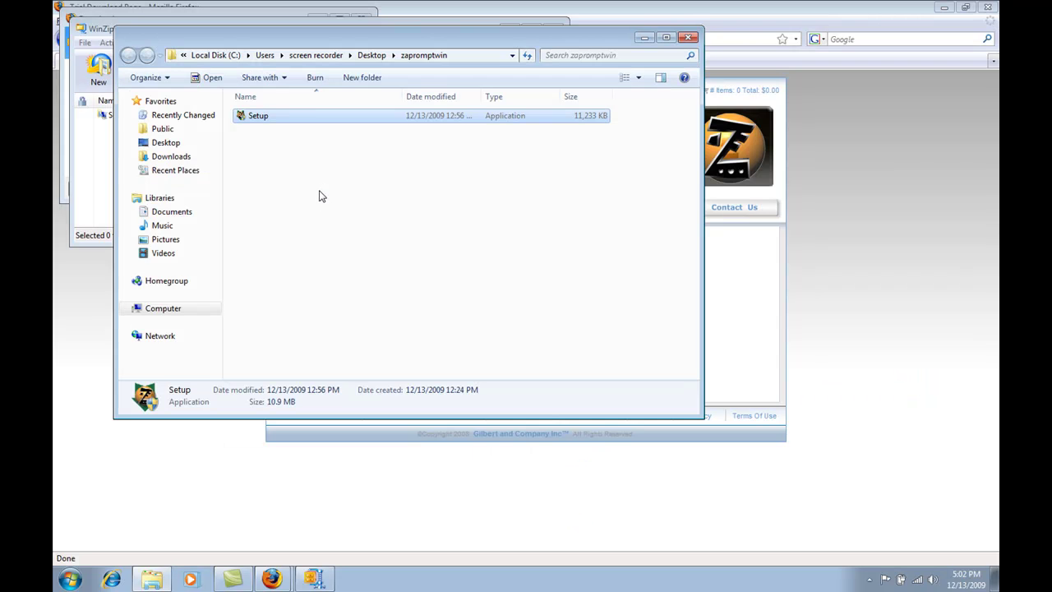
- Launch the Setup installer from the extracted zapromptwin folder
{"action": "left_click", "coordinate": [319, 196]}
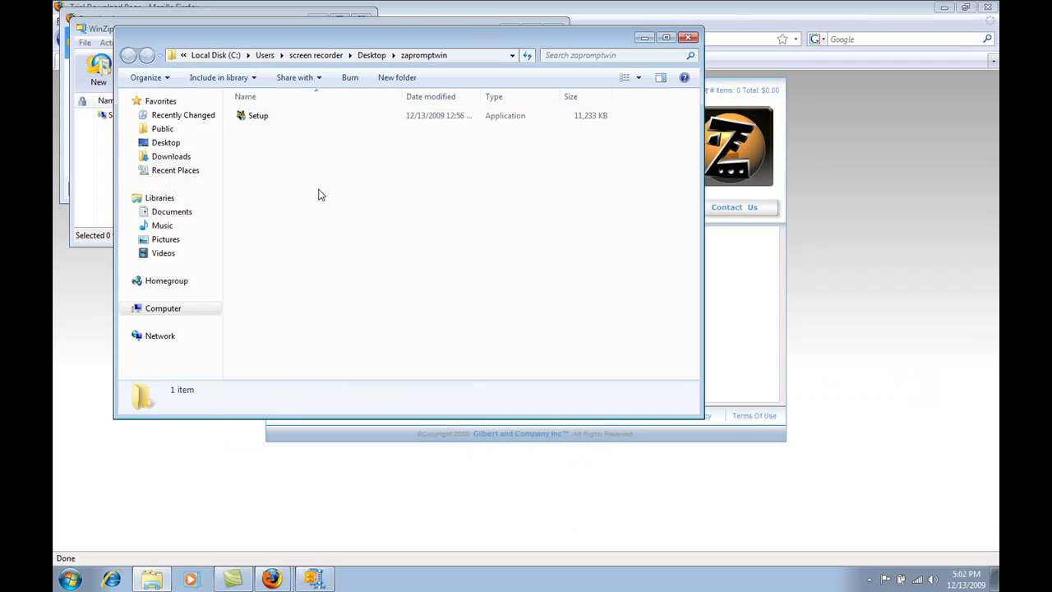
{"action": "double_click", "coordinate": [264, 119]}
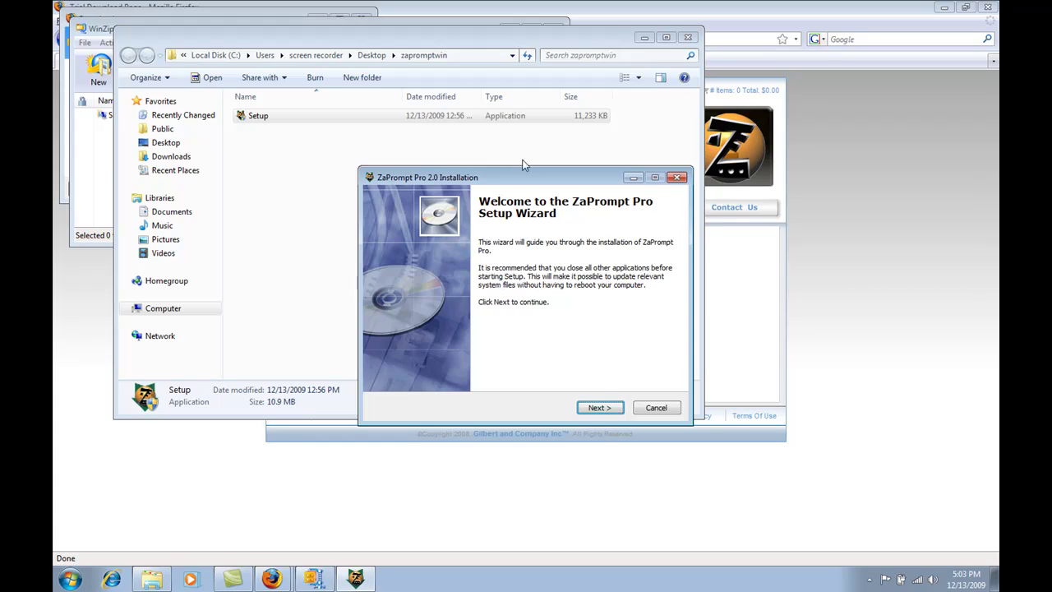
- Accept the license and install ZaPrompt Pro with the default location, shortcut folder and desktop icon
{"action": "left_click_drag", "start_coordinate": [515, 178], "coordinate": [524, 132]}
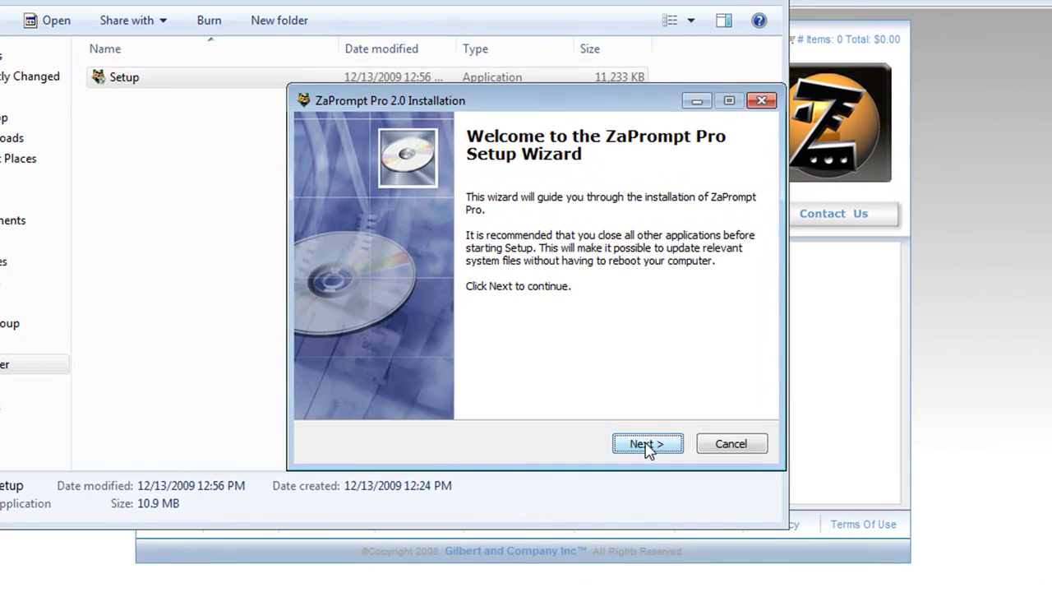
{"action": "left_click", "coordinate": [647, 444]}
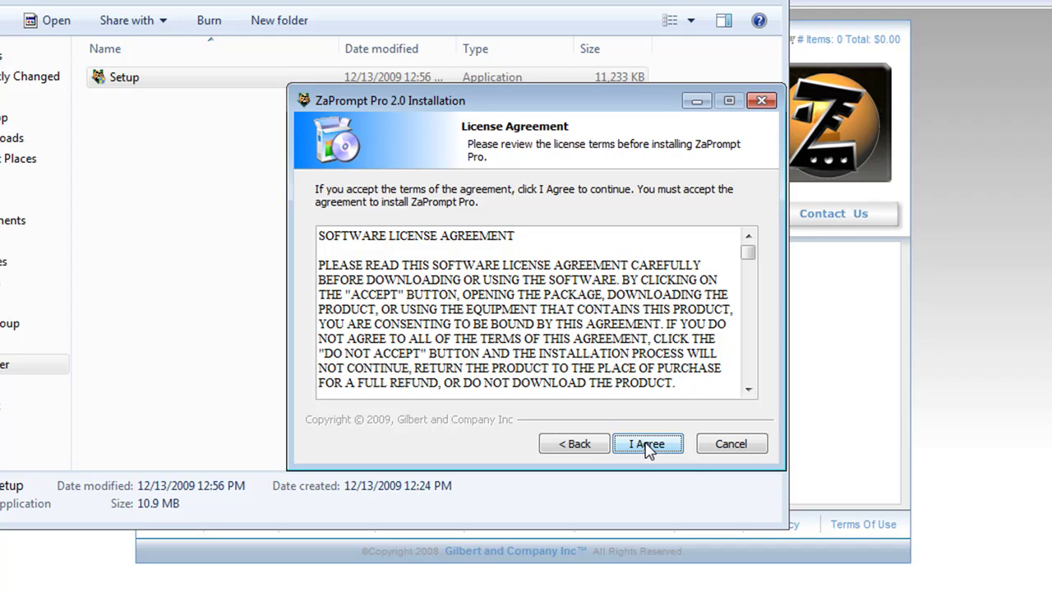
{"action": "scroll", "coordinate": [680, 337], "scroll_direction": "down", "scroll_amount": 5}
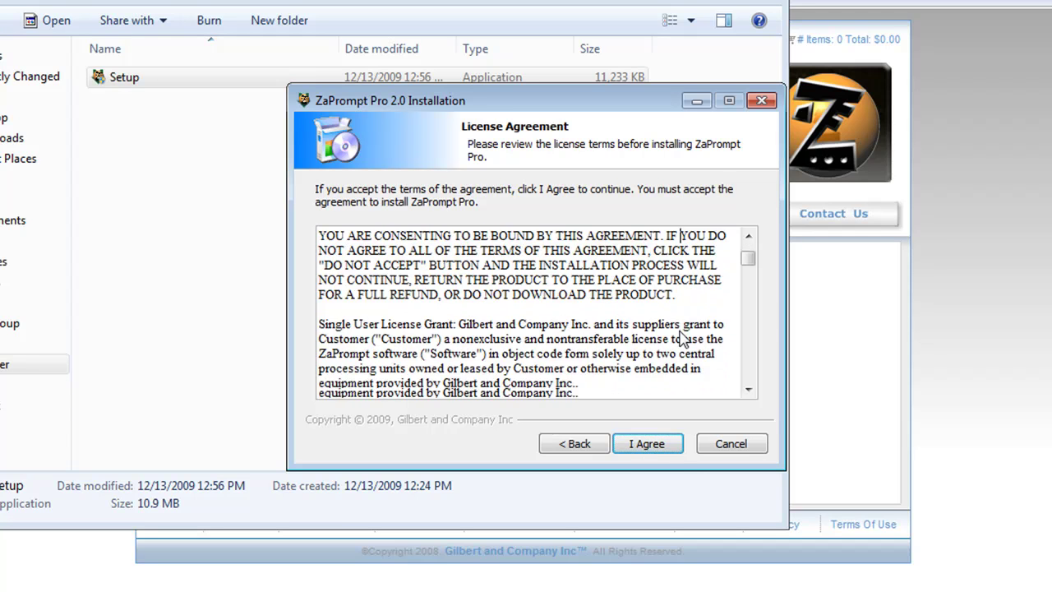
{"action": "scroll", "coordinate": [680, 337], "scroll_direction": "down", "scroll_amount": 5}
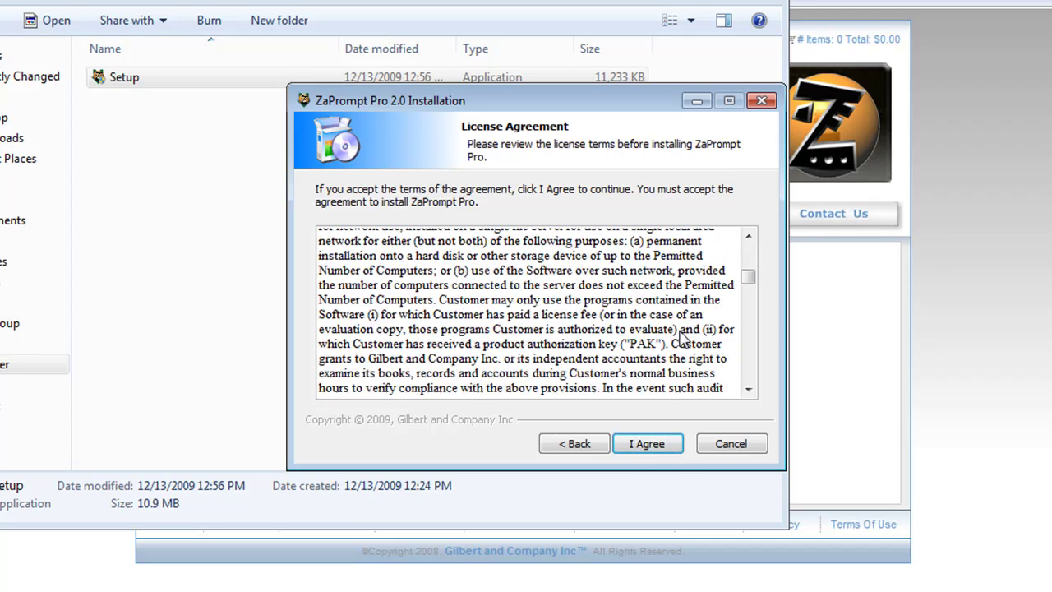
{"action": "left_click", "coordinate": [667, 446]}
{"action": "left_click", "coordinate": [667, 448]}
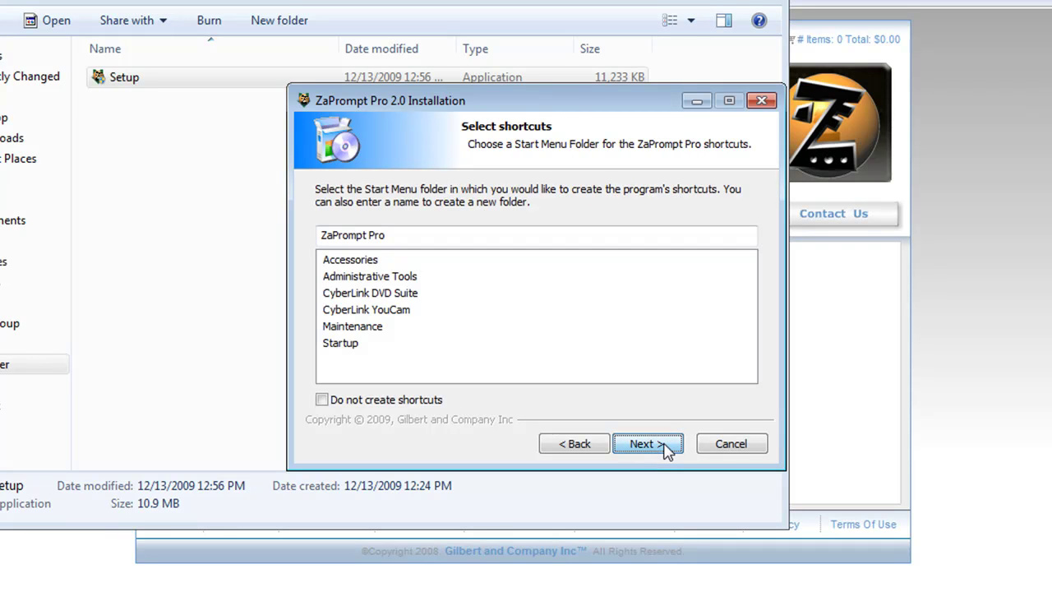
{"action": "left_click", "coordinate": [668, 448]}
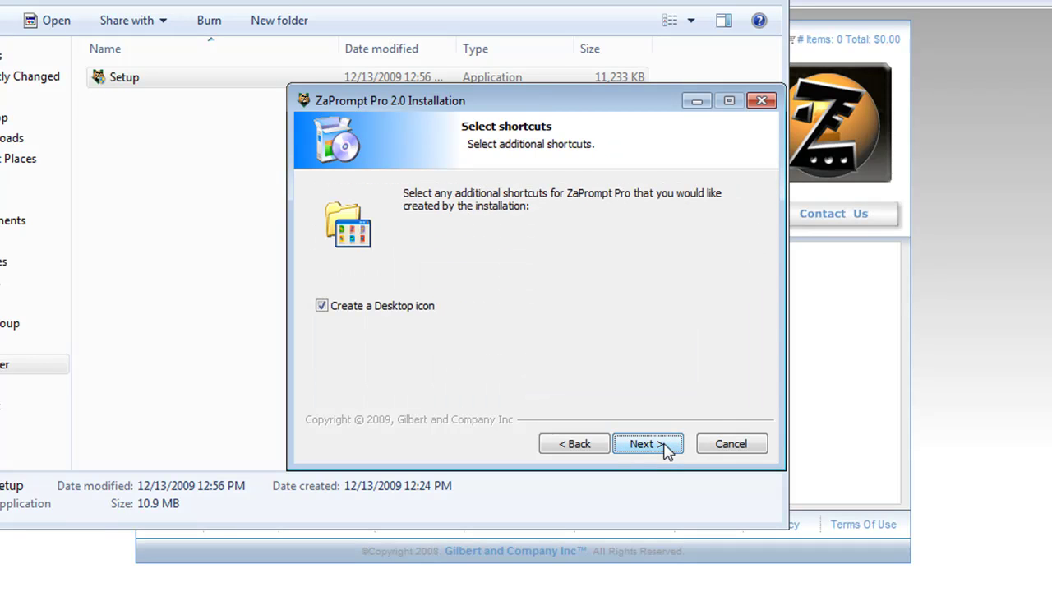
{"action": "left_click", "coordinate": [667, 448]}
{"action": "left_click", "coordinate": [667, 447]}
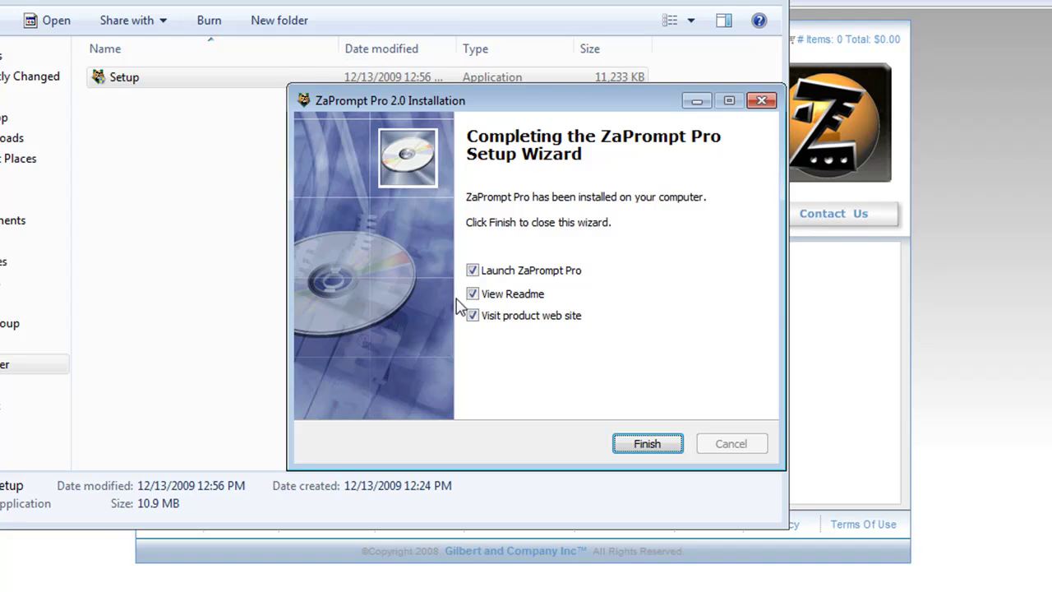
- Untick Visit product web site and View Readme, and finish with Launch ZaPrompt Pro ticked
{"action": "left_click", "coordinate": [471, 319]}
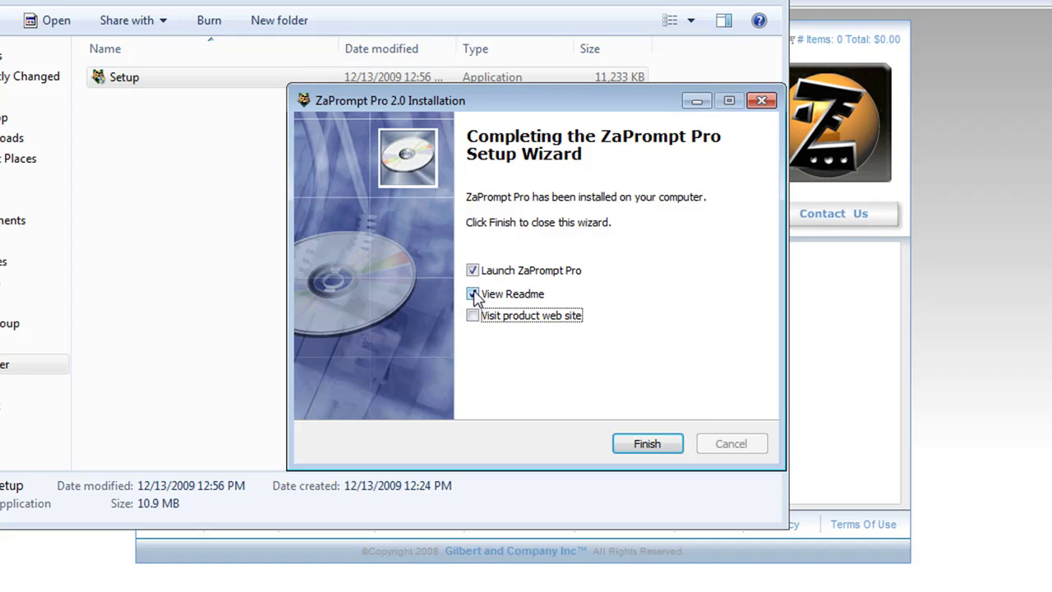
{"action": "left_click", "coordinate": [474, 295]}
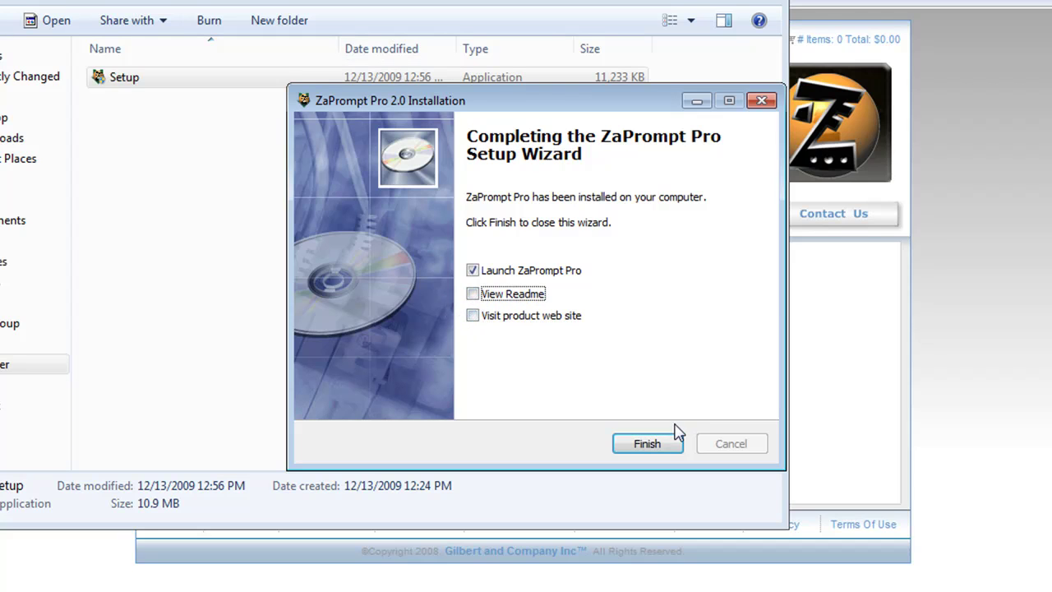
{"action": "left_click", "coordinate": [657, 447]}
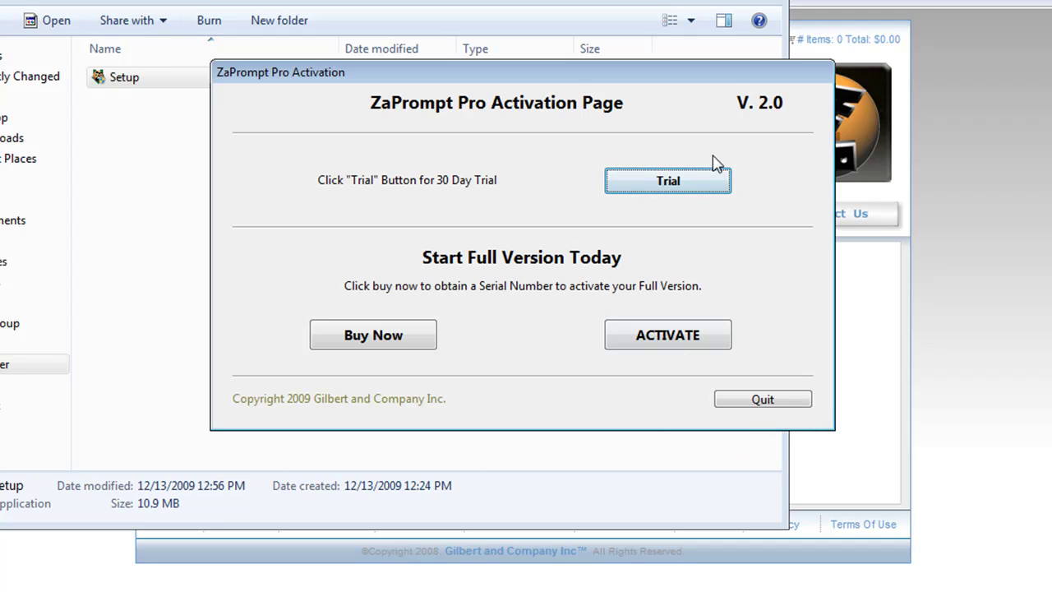
- Move the activation window aside, minimize the zapromptwin folder, and close WinZip and the Downloads list
{"action": "left_click_drag", "start_coordinate": [722, 77], "coordinate": [787, 181]}
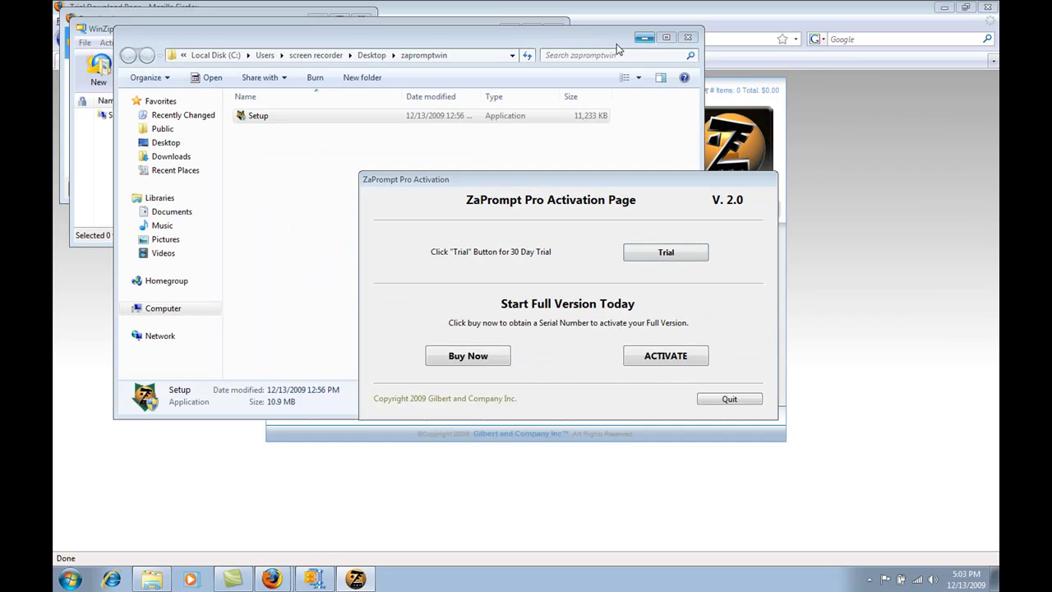
{"action": "left_click", "coordinate": [644, 39]}
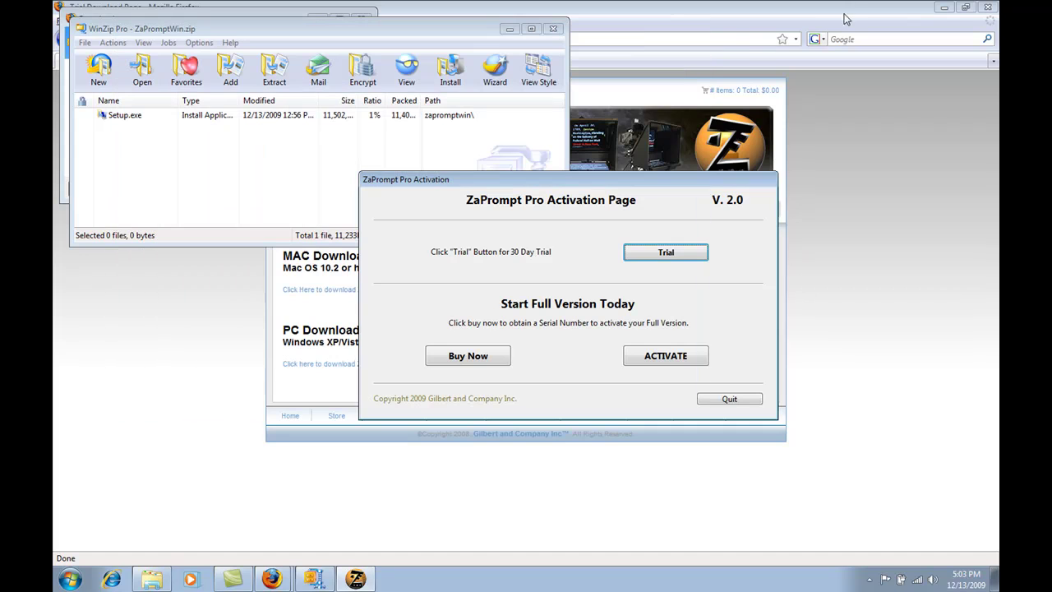
{"action": "left_click", "coordinate": [509, 29]}
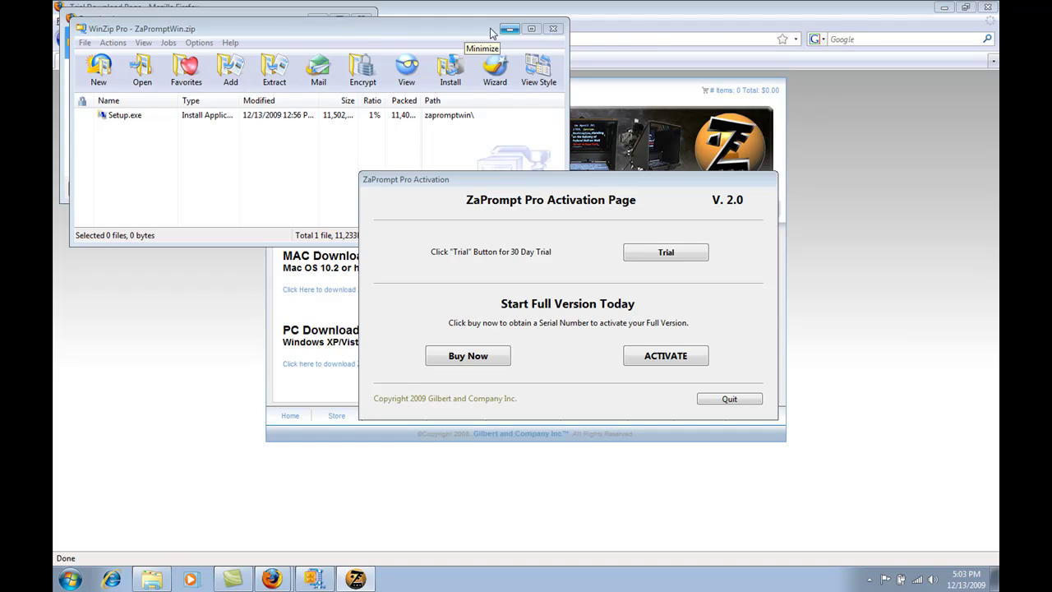
{"action": "left_click", "coordinate": [554, 31]}
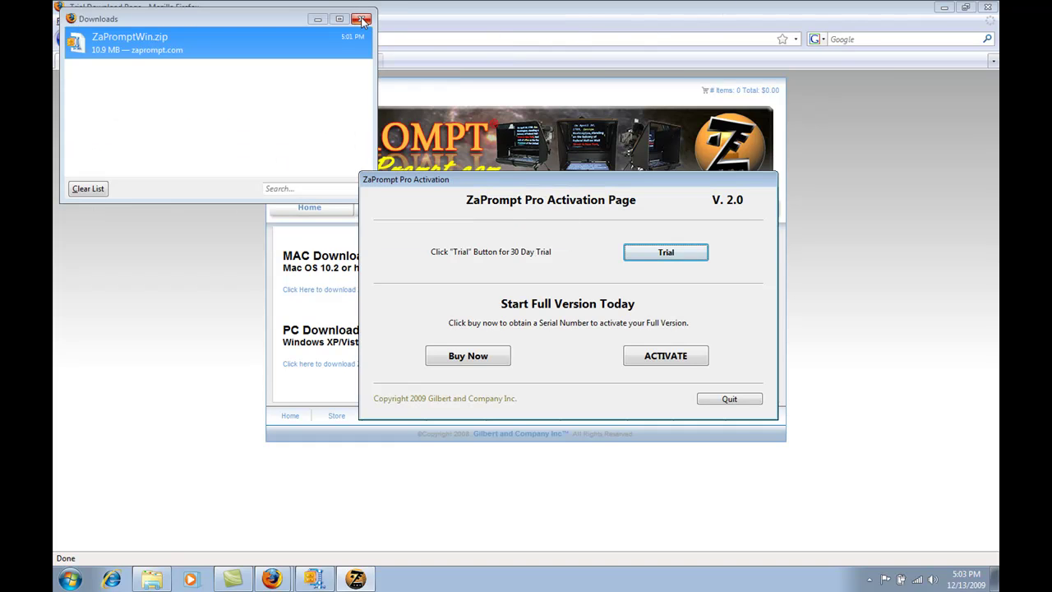
{"action": "left_click", "coordinate": [360, 19]}
{"action": "left_click", "coordinate": [948, 7]}
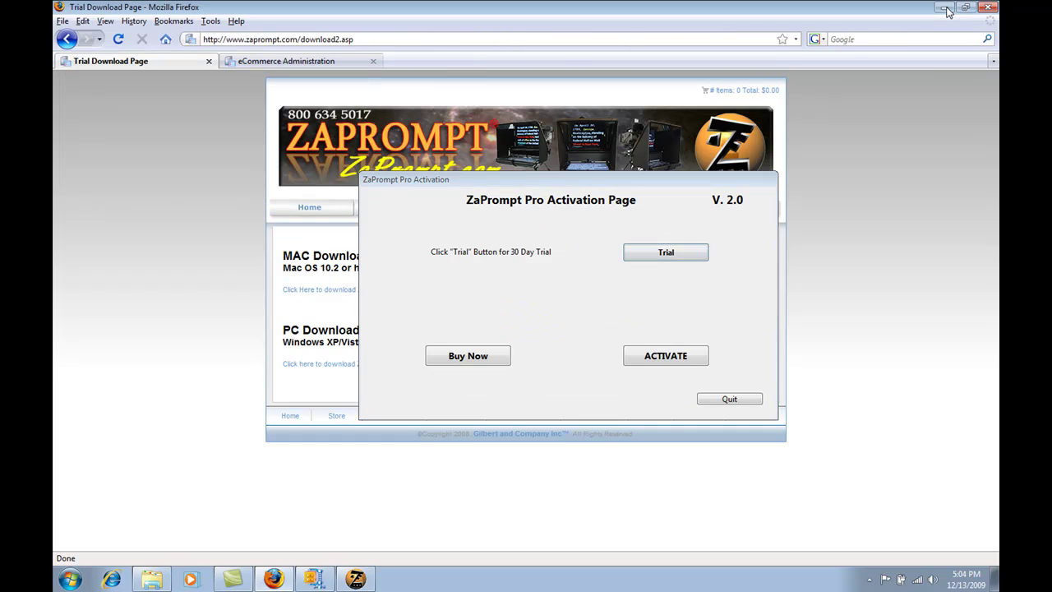
- Reposition the ZaPrompt Pro Activation Page higher up on the empty desktop
{"action": "left_click_drag", "start_coordinate": [566, 184], "coordinate": [564, 129]}
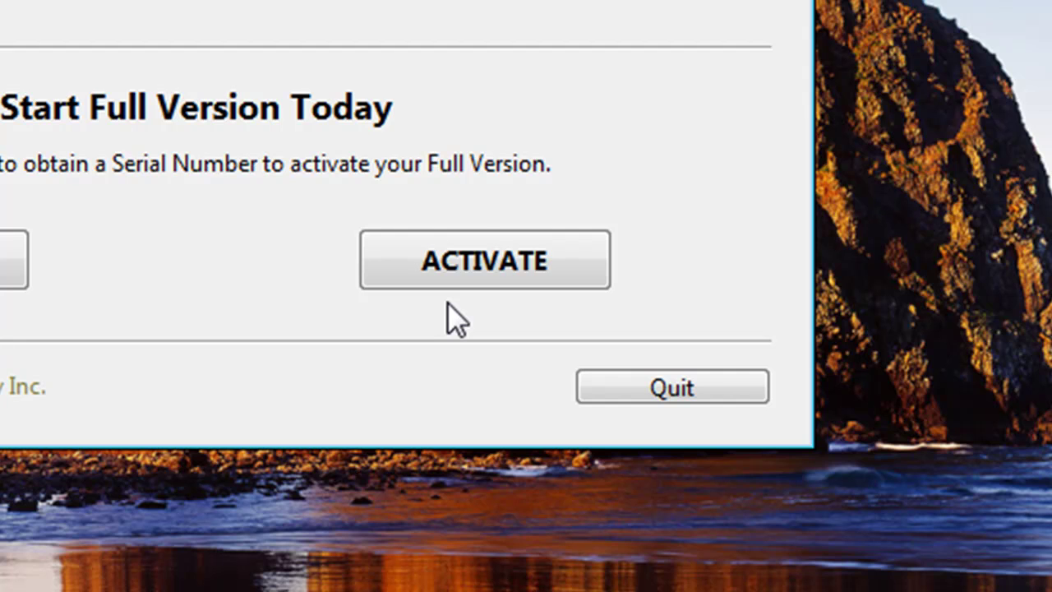
- Choose ACTIVATE and move the Select Activation Type dialog higher up
{"action": "left_click", "coordinate": [505, 263]}
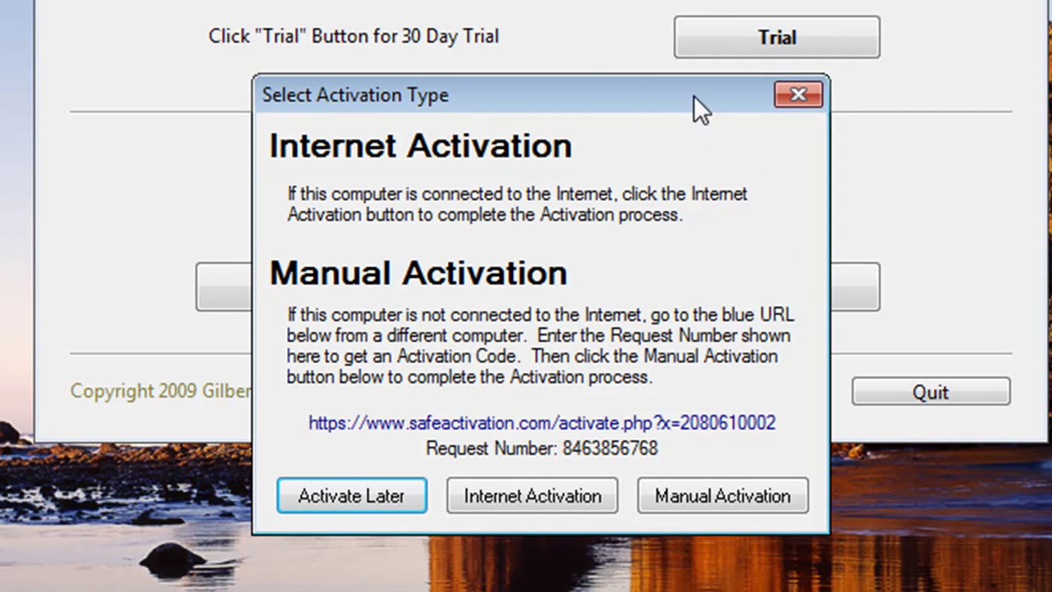
{"action": "left_click_drag", "start_coordinate": [606, 95], "coordinate": [640, 103]}
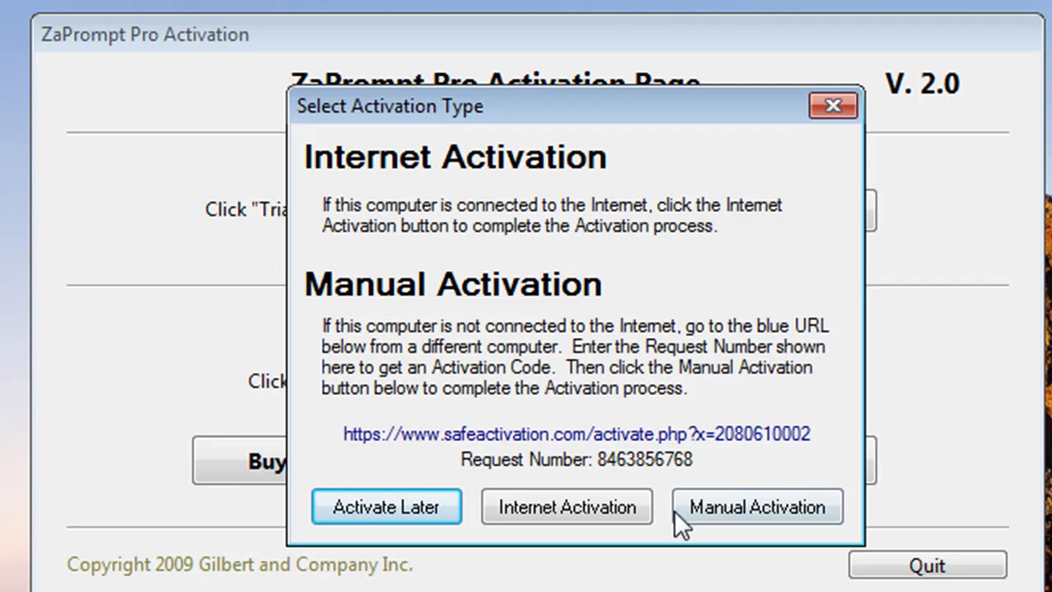
- Choose Internet Activation, move the form up, and paste the serial number into it
{"action": "left_click", "coordinate": [573, 505]}
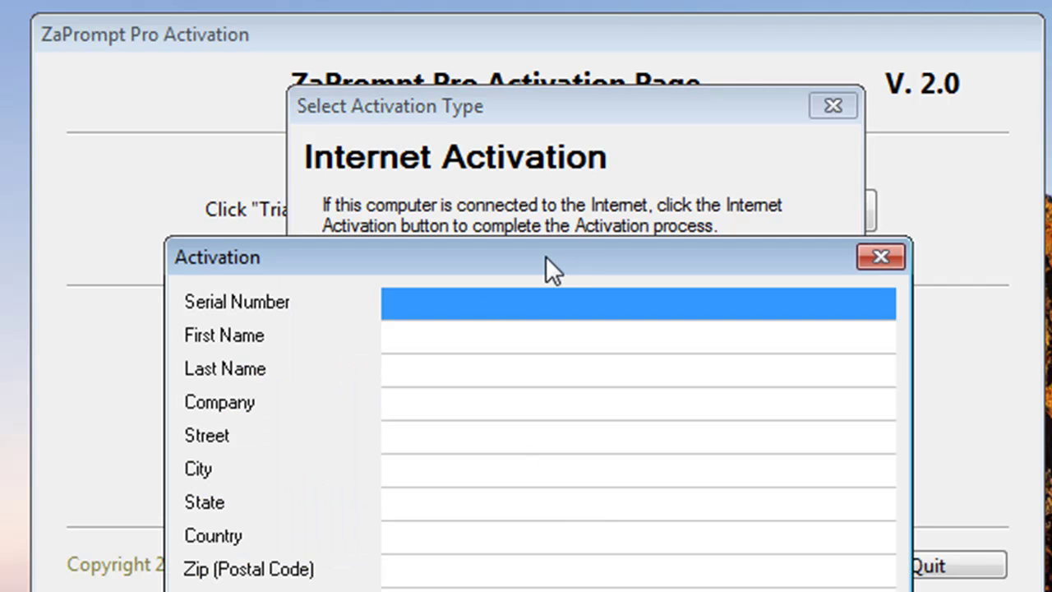
{"action": "left_click_drag", "start_coordinate": [546, 256], "coordinate": [555, 106]}
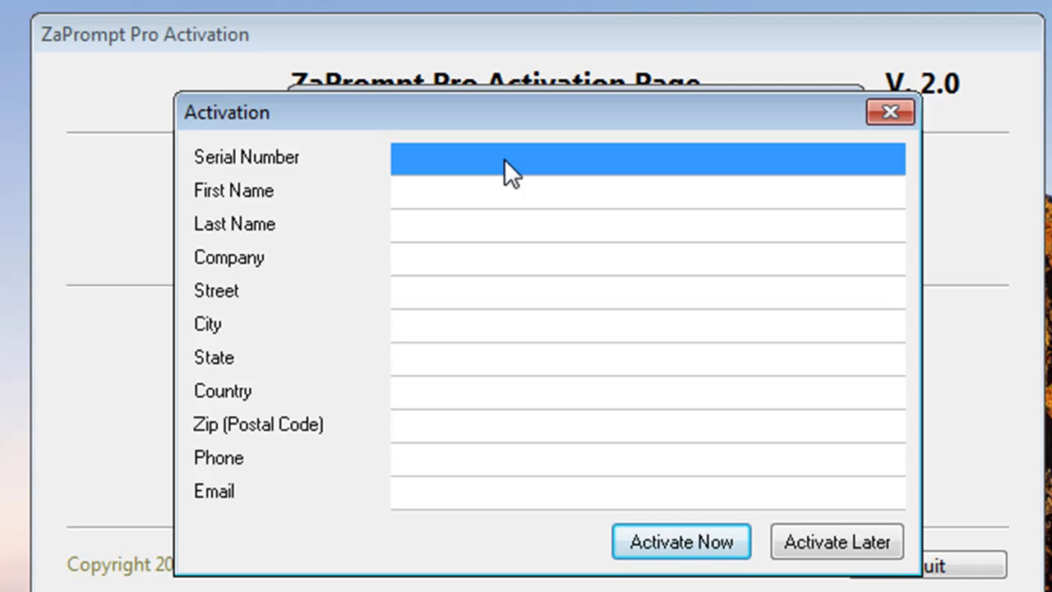
{"action": "key", "text": "ctrl+v"}
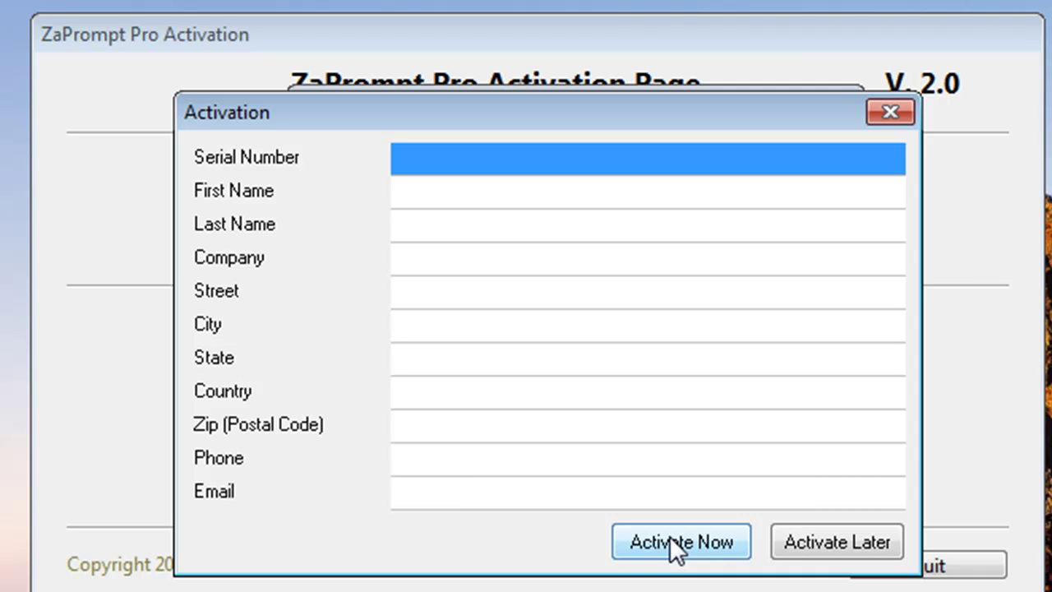
- Close the Internet Activation form with Activate Now
{"action": "left_click", "coordinate": [670, 535]}
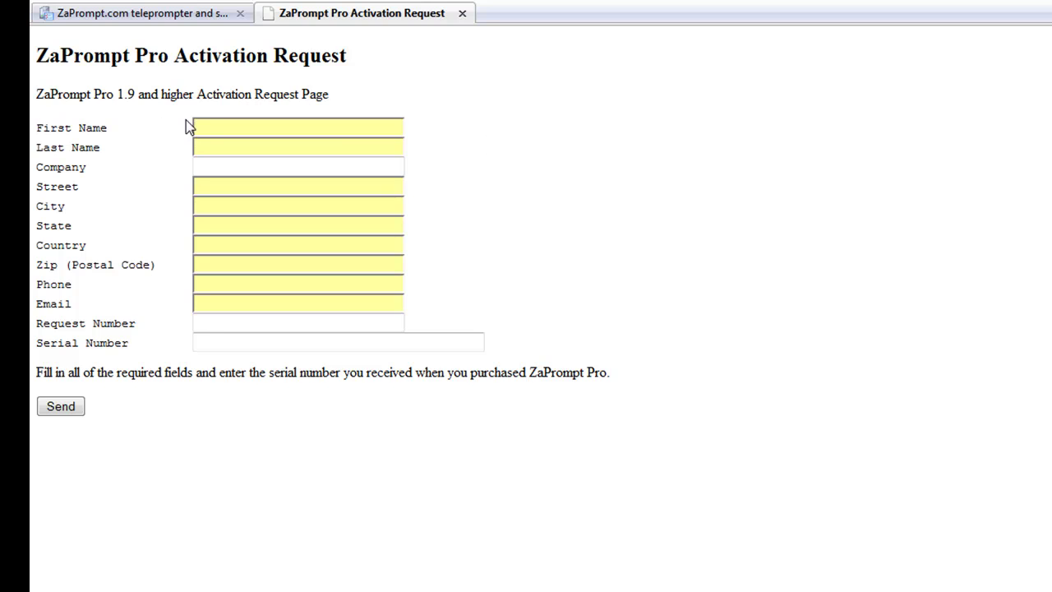
{"action": "left_click", "coordinate": [207, 123]}
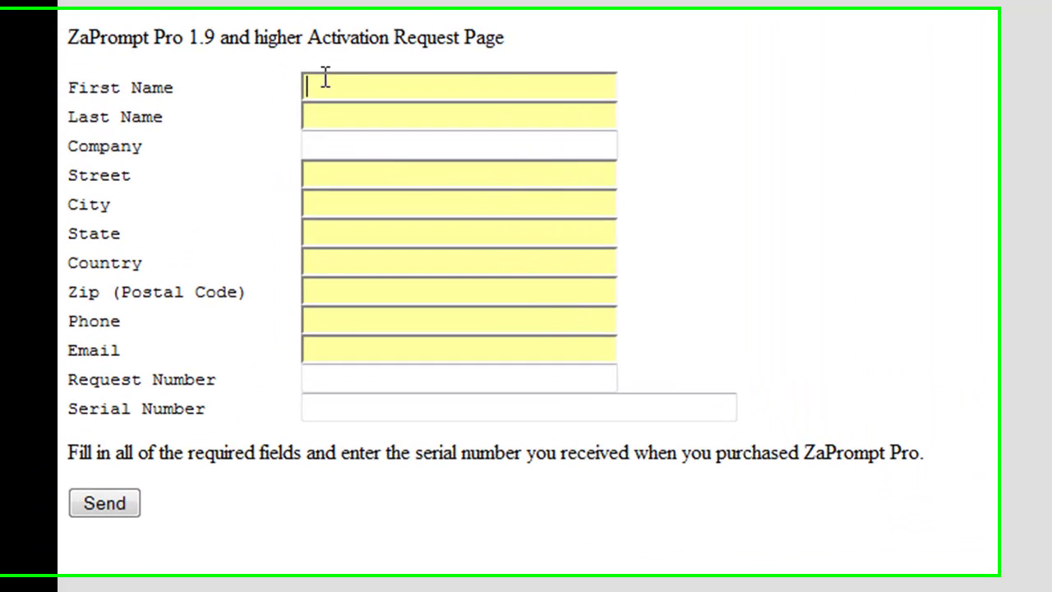
{"action": "left_click", "coordinate": [324, 116]}
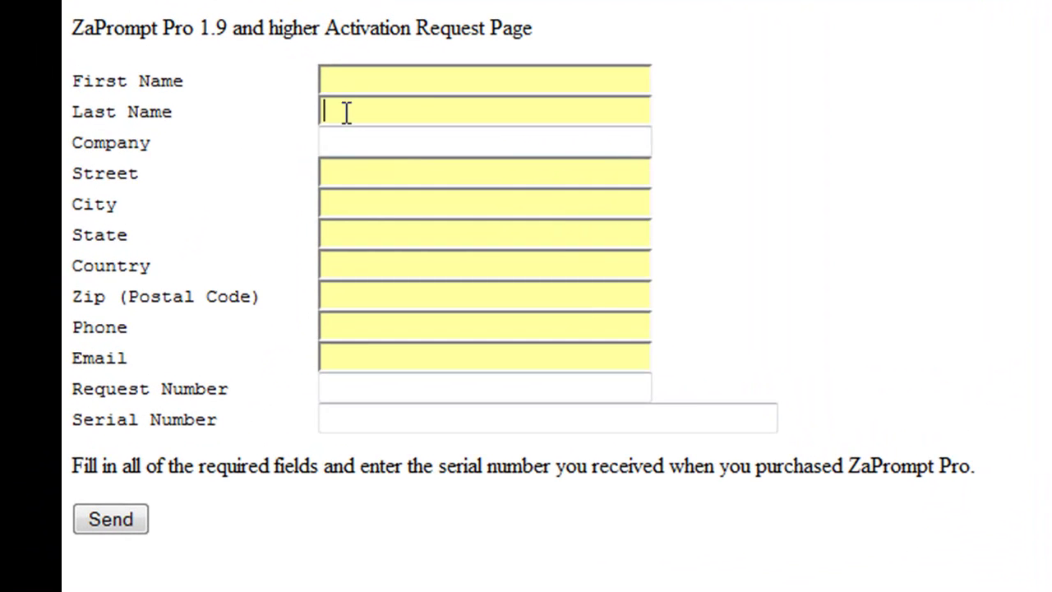
{"action": "left_click", "coordinate": [354, 134]}
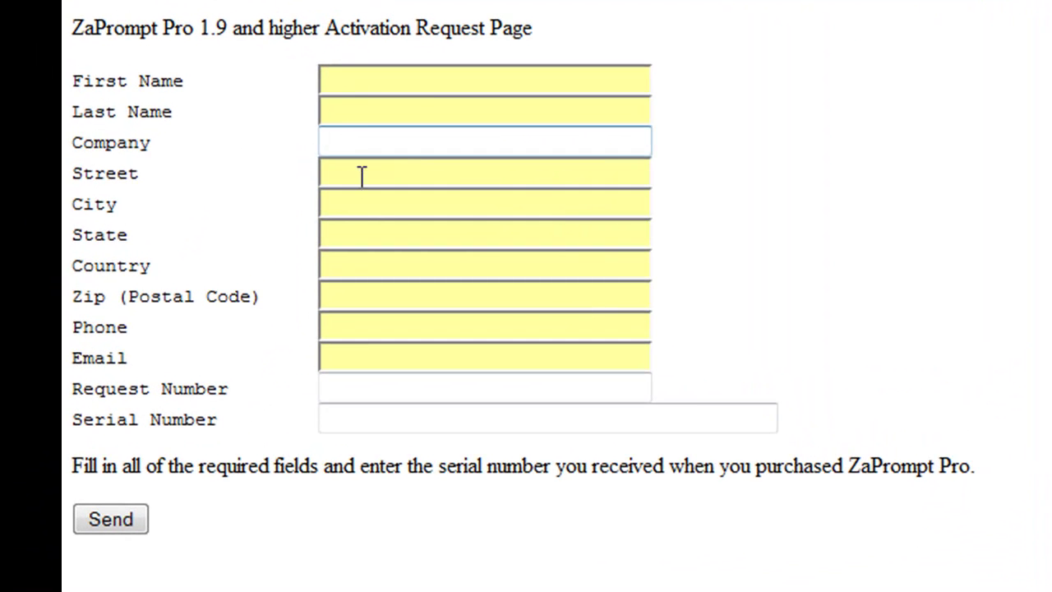
{"action": "left_click", "coordinate": [362, 174]}
{"action": "left_click", "coordinate": [375, 211]}
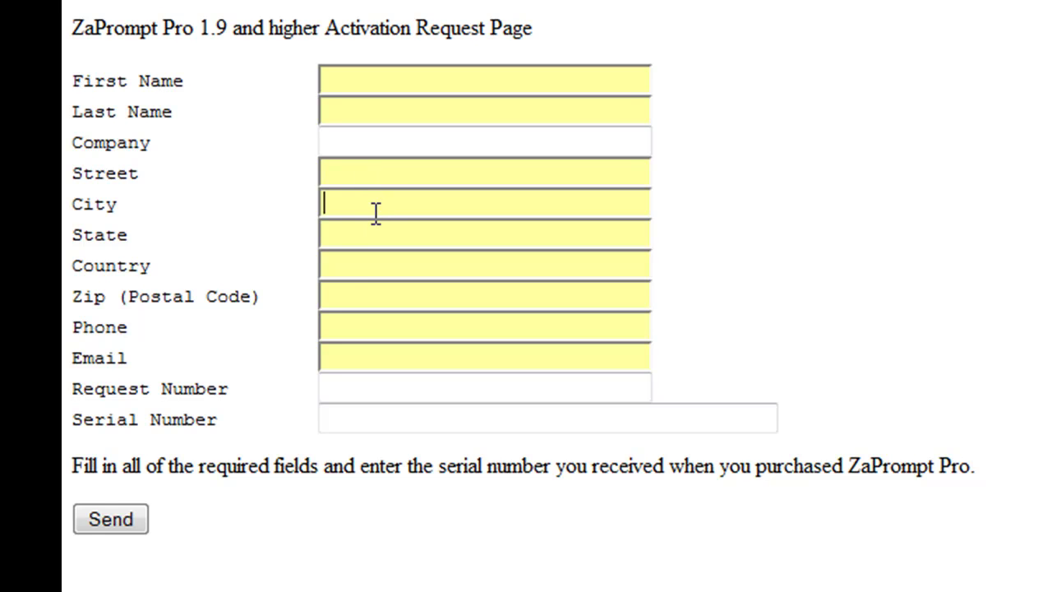
{"action": "left_click", "coordinate": [380, 271]}
{"action": "left_click", "coordinate": [356, 321]}
{"action": "left_click", "coordinate": [332, 386]}
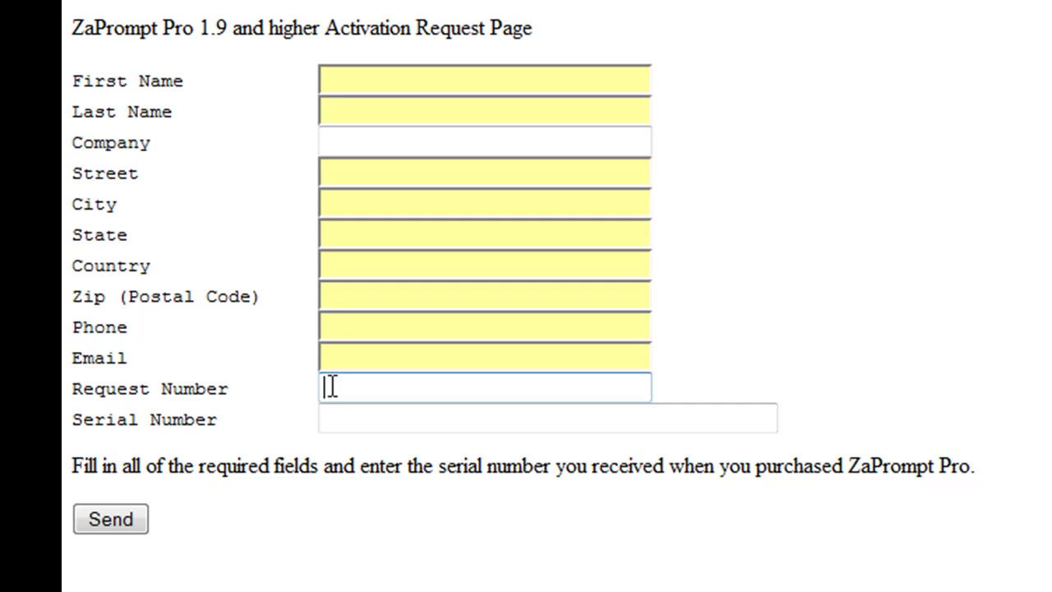
{"action": "left_click", "coordinate": [333, 420]}
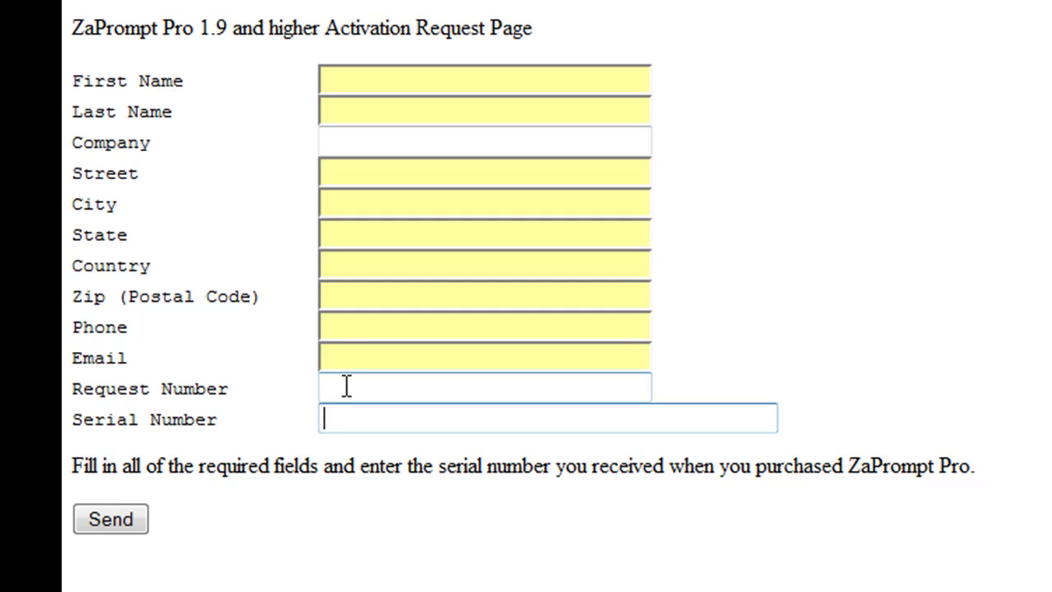
{"action": "left_click", "coordinate": [346, 387]}
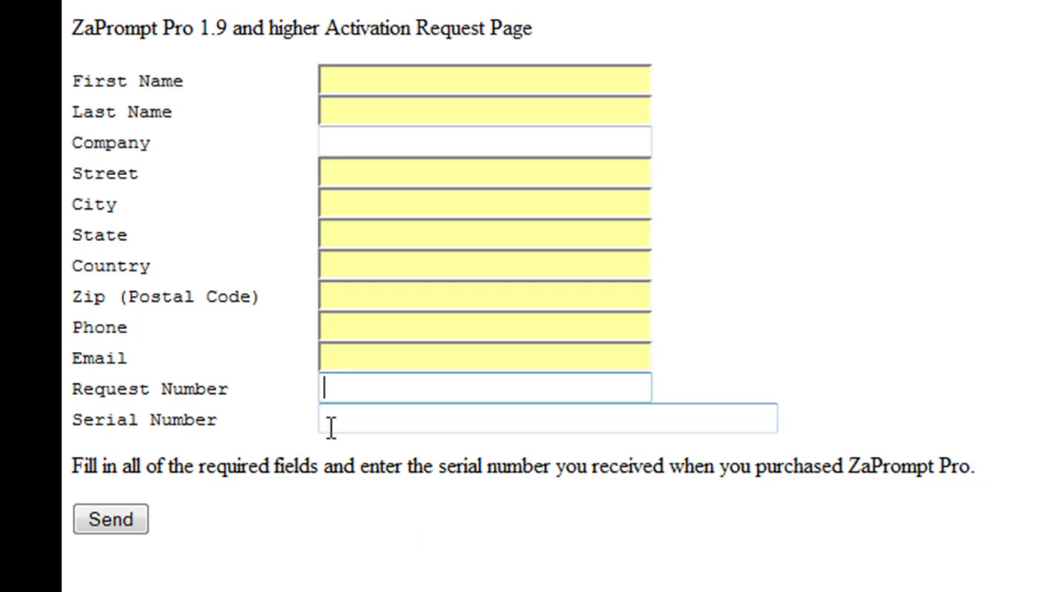
{"action": "left_click", "coordinate": [336, 420]}
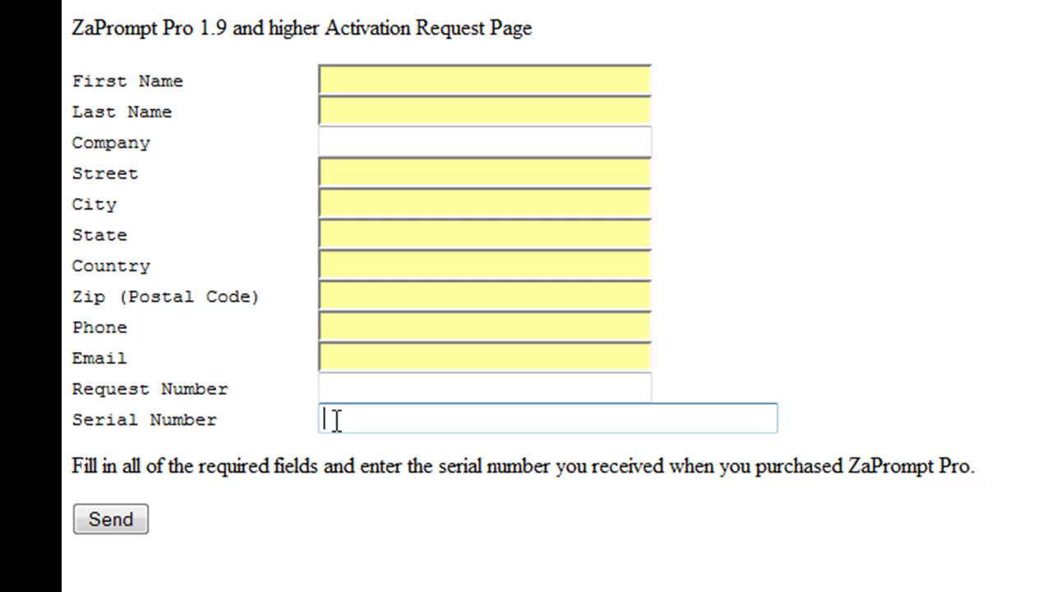
{"action": "left_click", "coordinate": [359, 382]}
{"action": "left_click", "coordinate": [341, 419]}
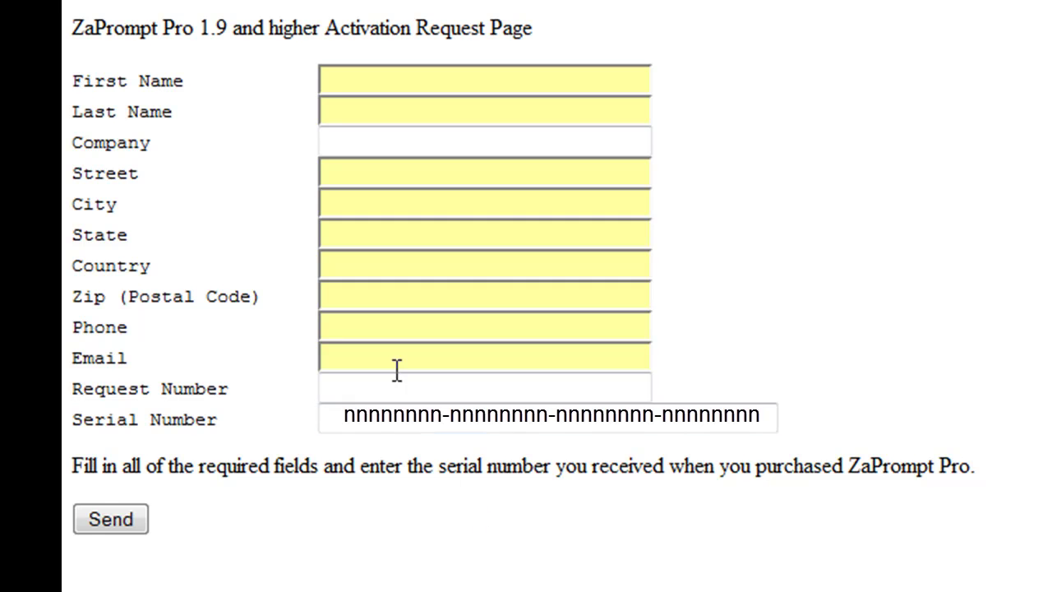
{"action": "left_click", "coordinate": [378, 425]}
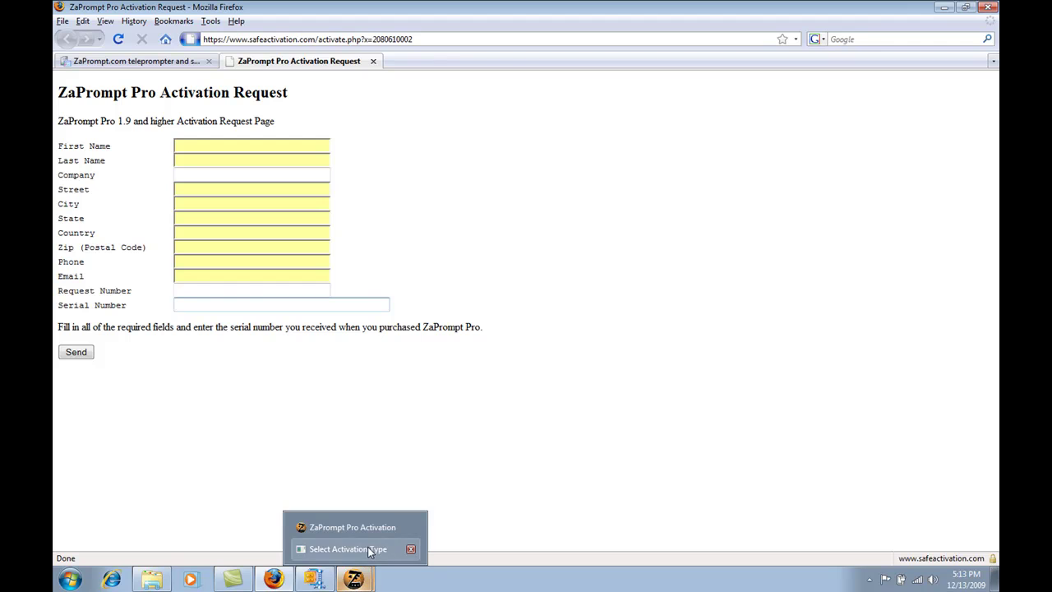
- Choose Manual Activation from Select Activation Type, then focus the Serial Number and Activation Code fields
{"action": "left_click", "coordinate": [368, 548]}
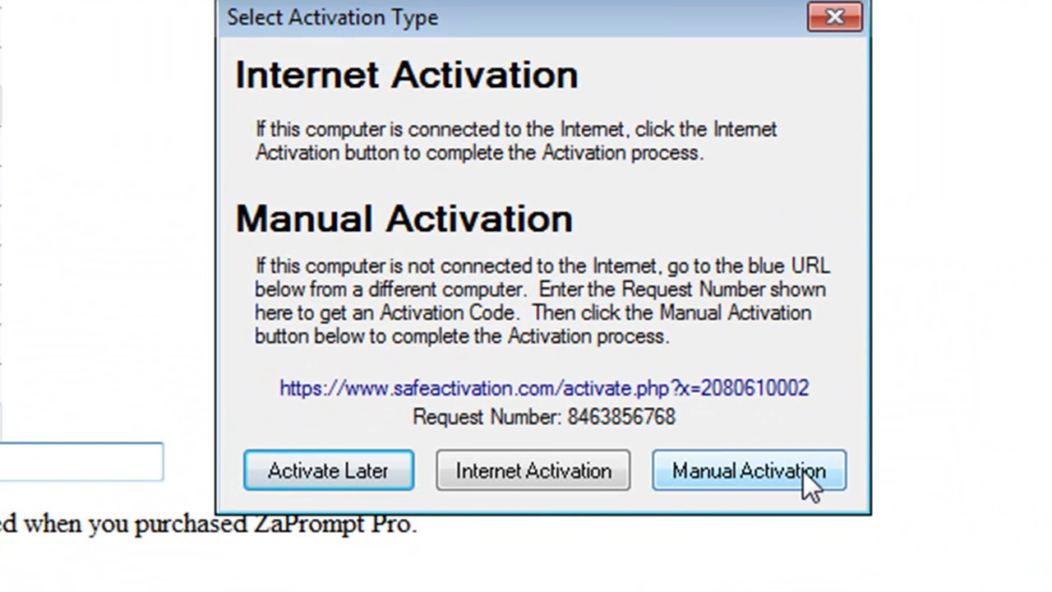
{"action": "left_click", "coordinate": [802, 470]}
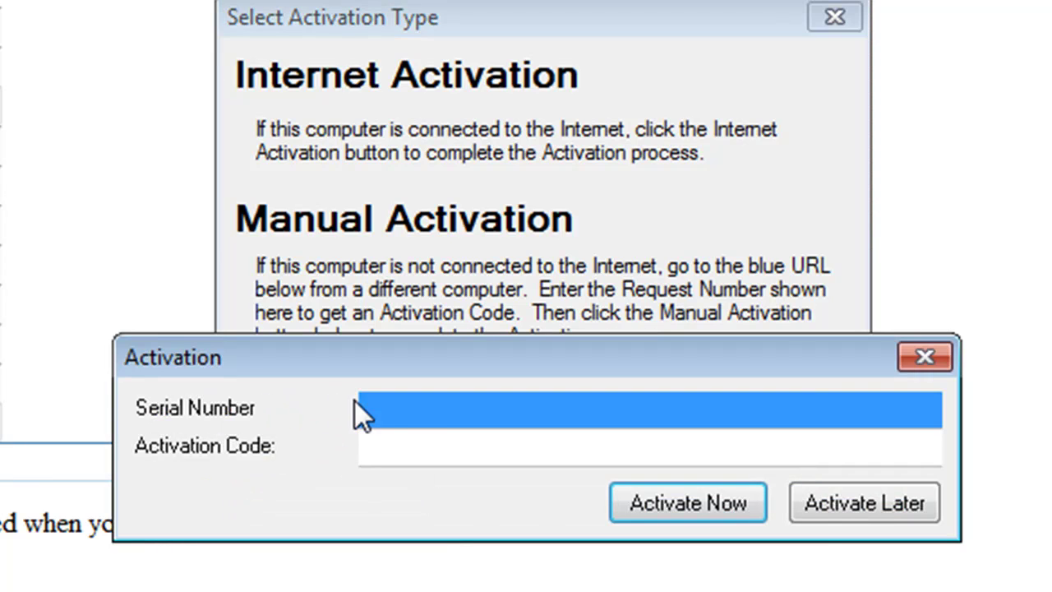
{"action": "left_click", "coordinate": [412, 410]}
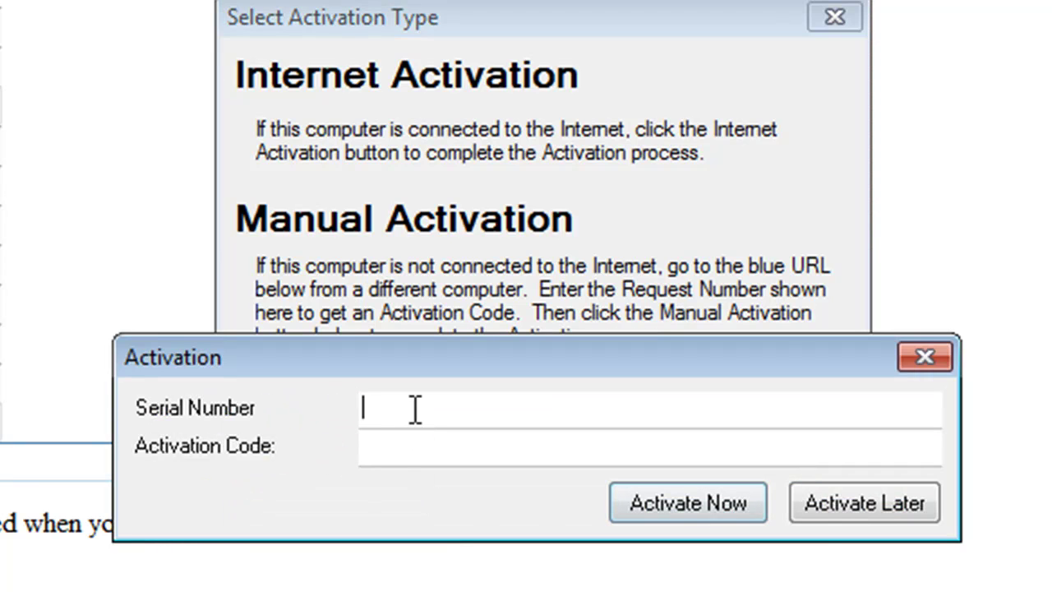
{"action": "left_click", "coordinate": [381, 453]}
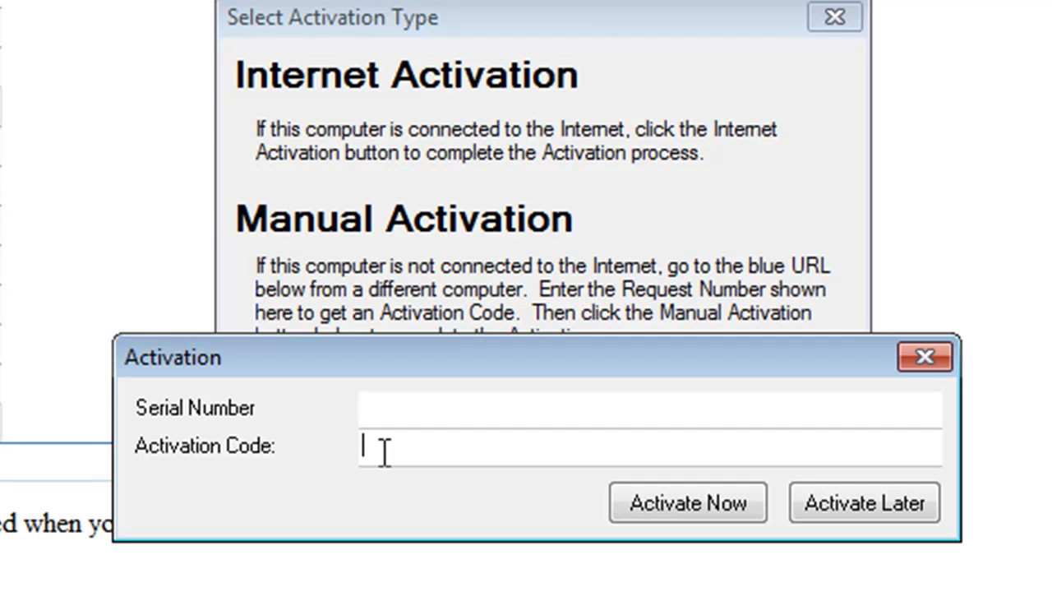